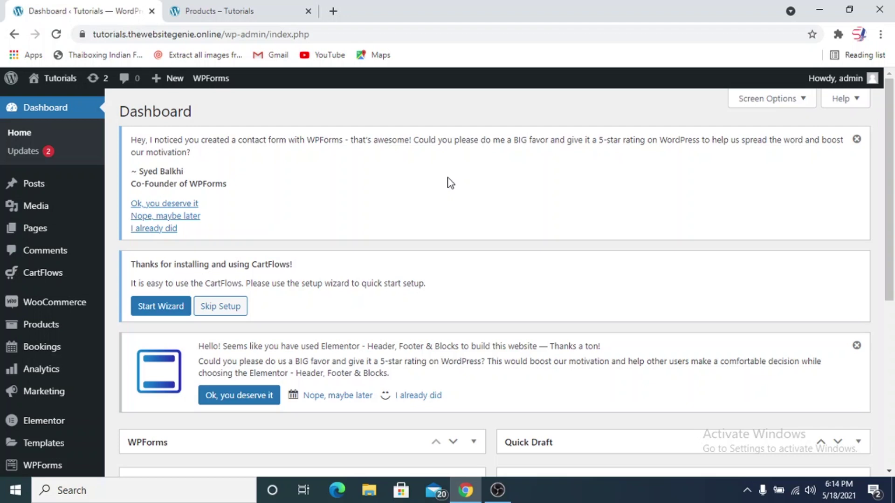
Add the Black Over-the-shoulder Handbag to the cart from its product page in the store tab
left_click(253, 12)
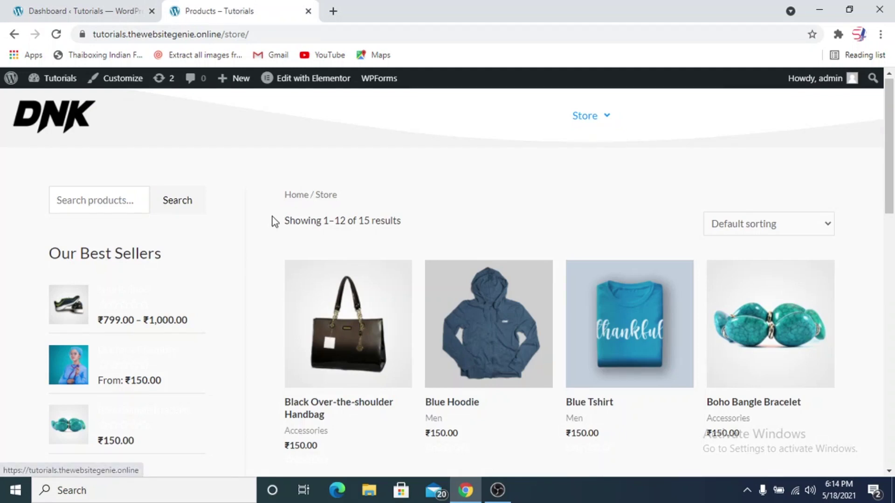
scroll(271, 219, "down", 2)
left_click(339, 209)
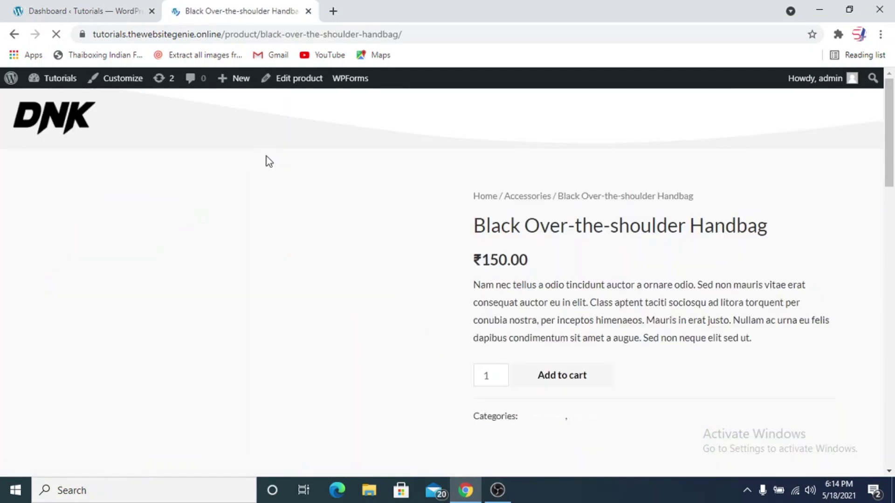
left_click(580, 376)
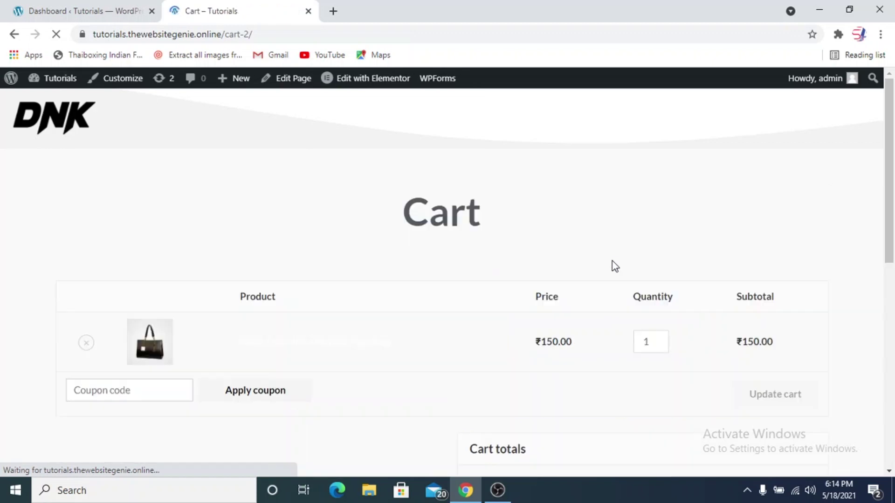
Update the handbag's cart quantity to 2 for a ₹300.00 total, then return to the Dashboard
scroll(438, 322, "down", 2)
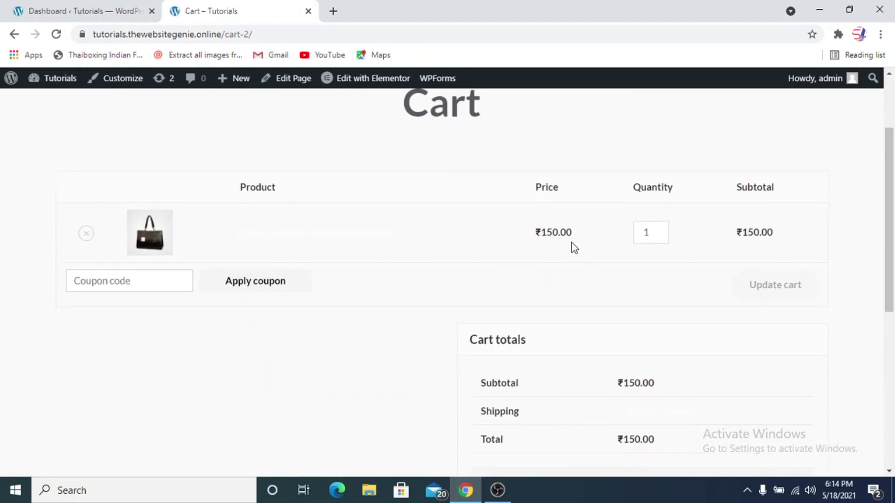
left_click(660, 230)
left_click(781, 292)
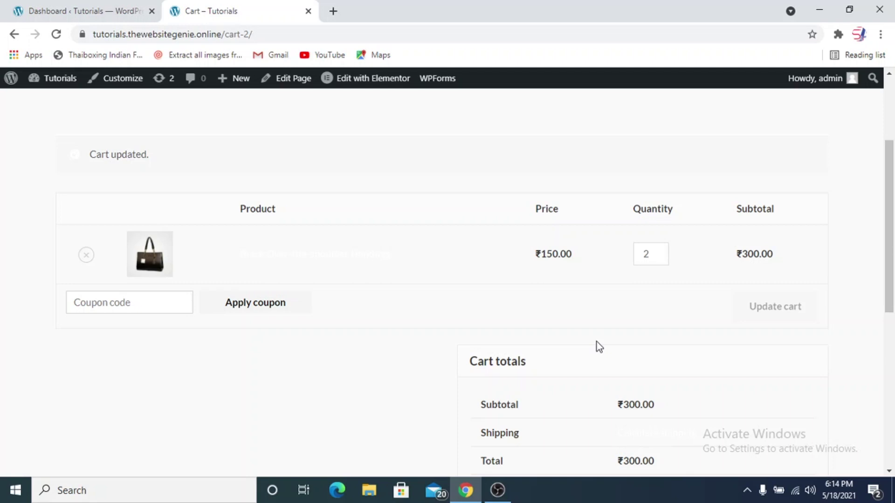
left_click(132, 10)
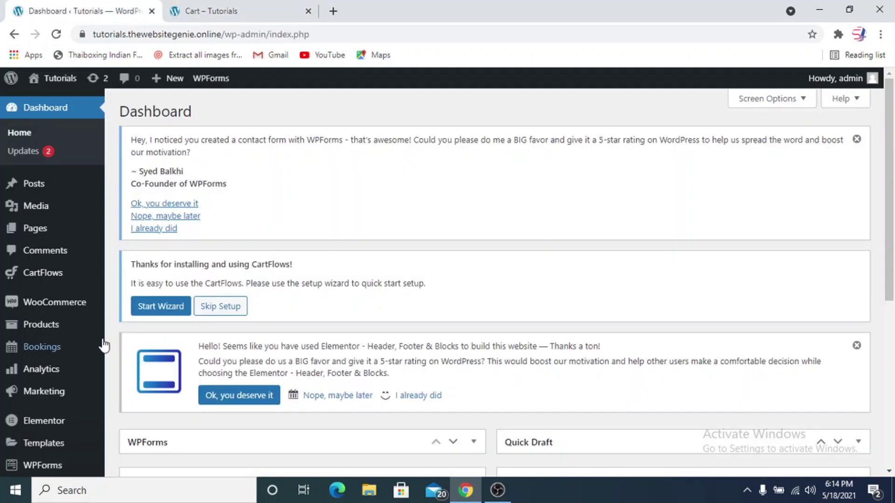
Go to the Plugins > Add New page
scroll(96, 326, "down", 2)
mouse_move(59, 438)
mouse_move(60, 410)
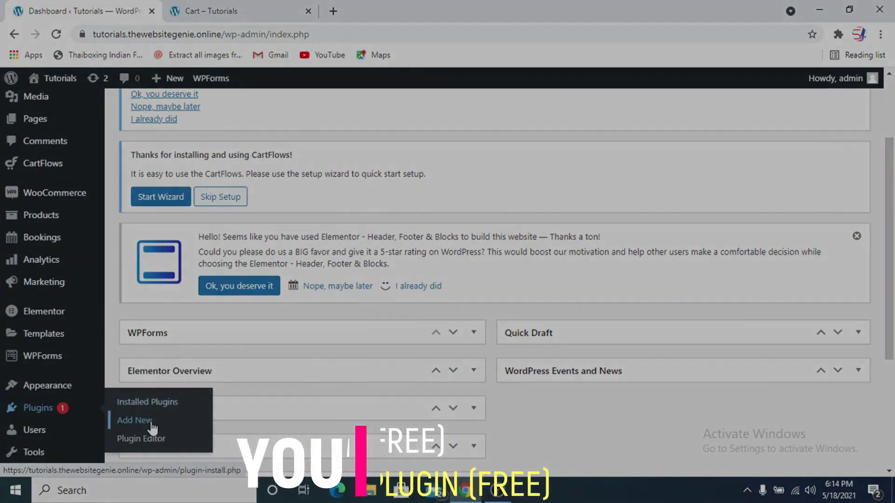
left_click(153, 428)
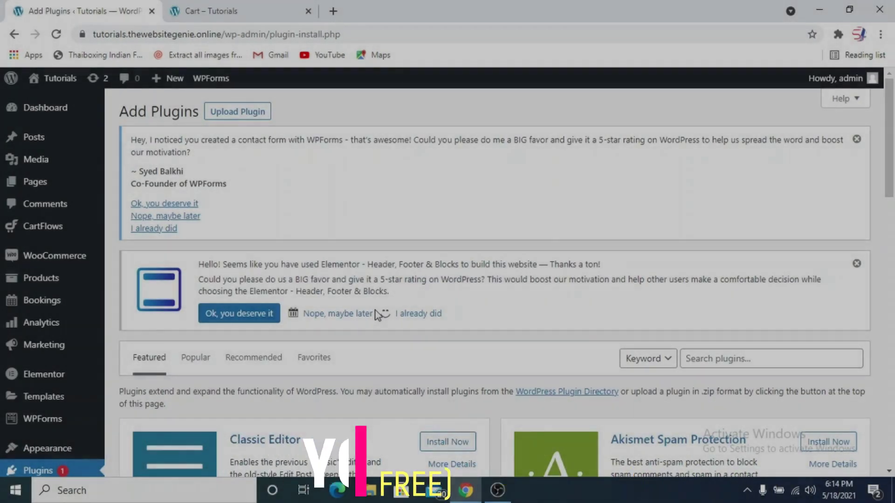
Search the plugin directory for 'ajax autoupdate' and scroll through the results
scroll(378, 316, "down", 5)
left_click(741, 145)
type("aj")
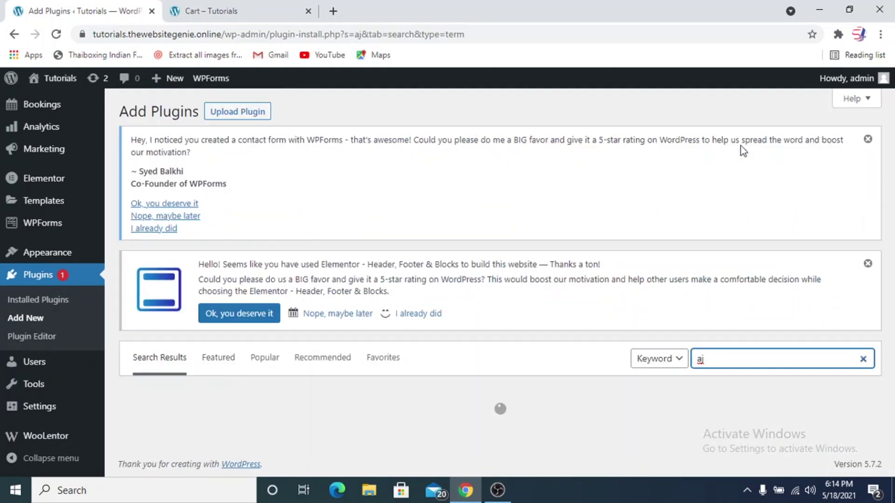
type("x ajt")
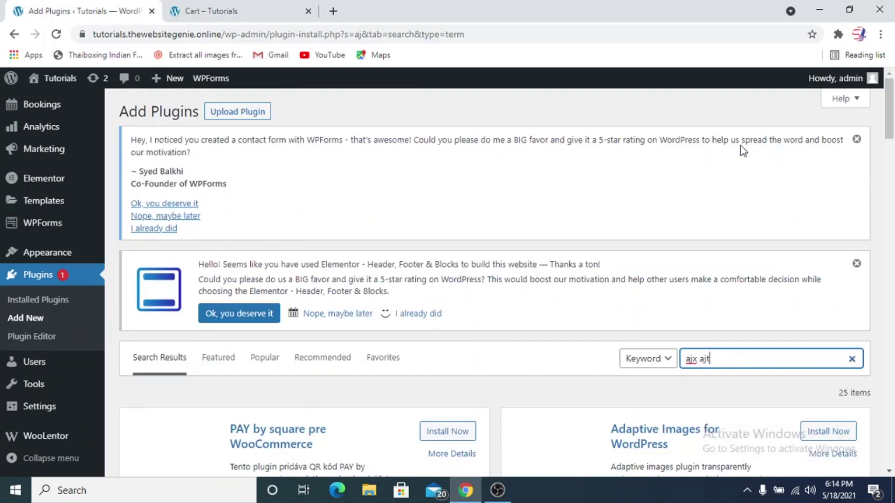
key("BackSpace")
key("BackSpace")
type("ut")
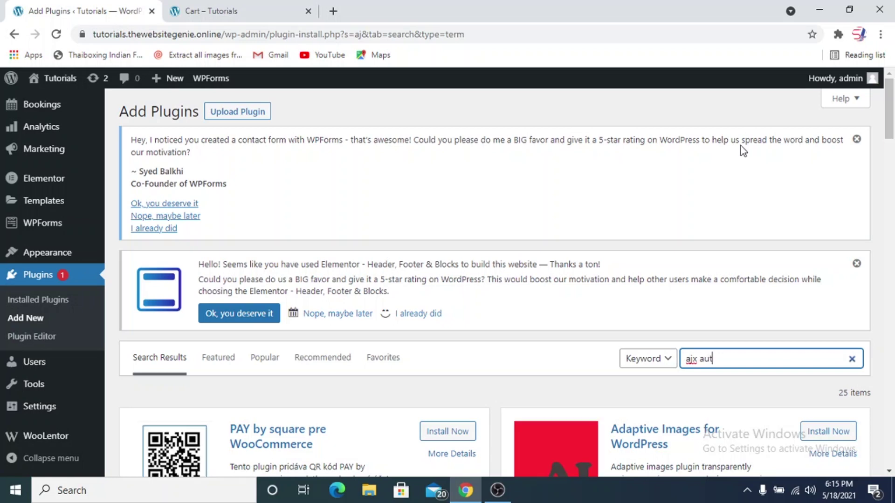
type("oupdate")
key("Home")
key("Right")
key("Right")
type("a")
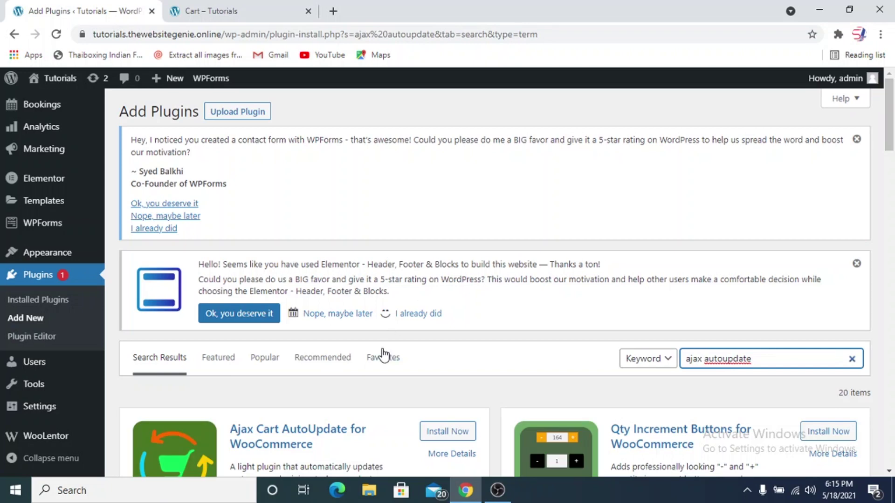
scroll(380, 355, "down", 2)
scroll(380, 354, "down", 1)
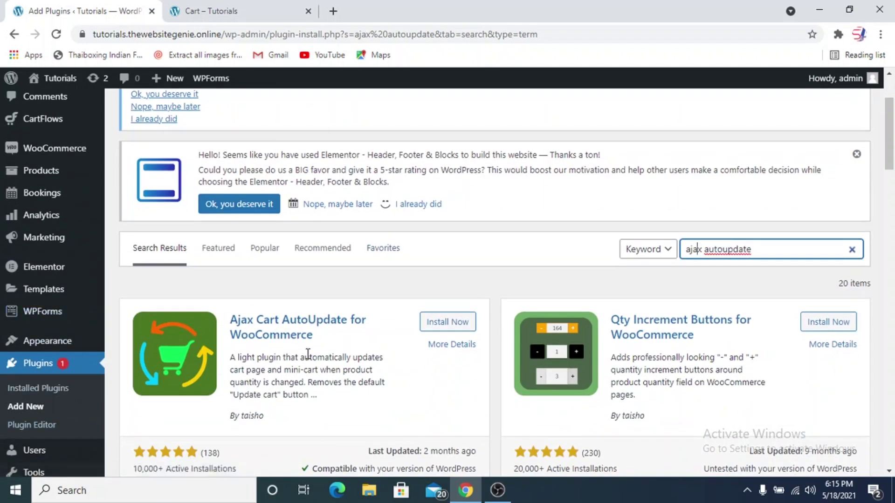
Install Ajax Cart AutoUpdate for WooCommerce from the search results and activate it
scroll(308, 354, "down", 2)
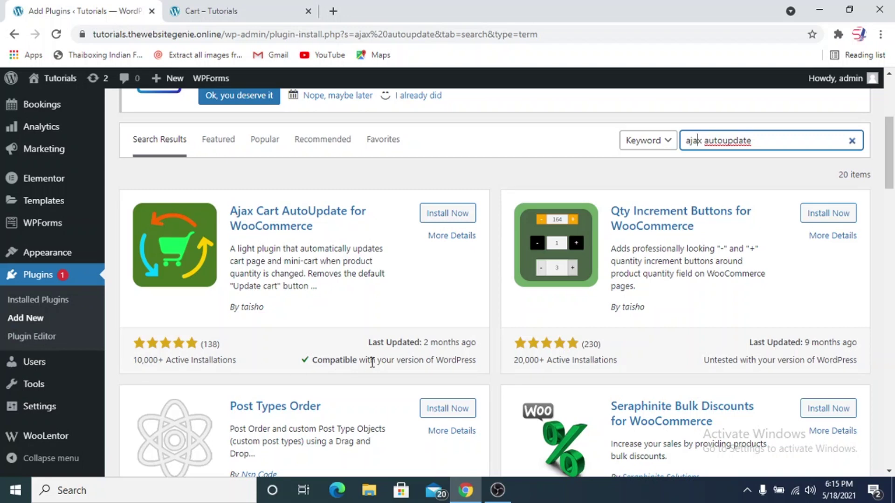
left_click(457, 215)
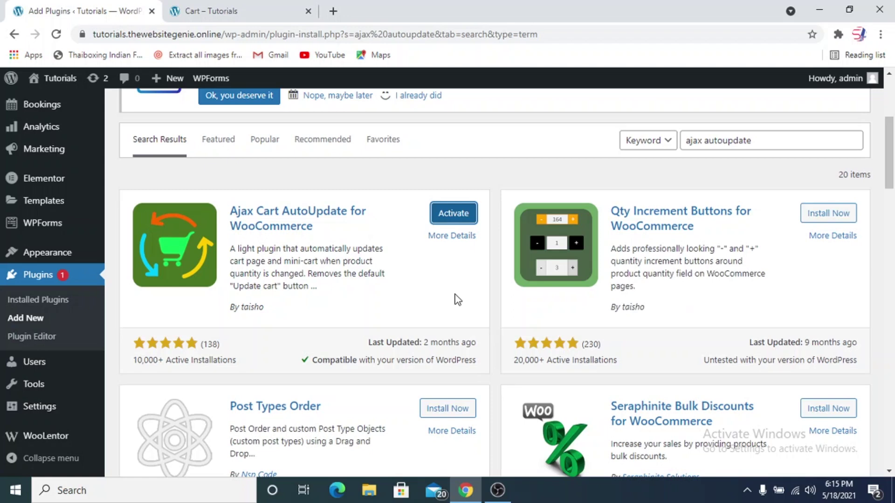
left_click(443, 215)
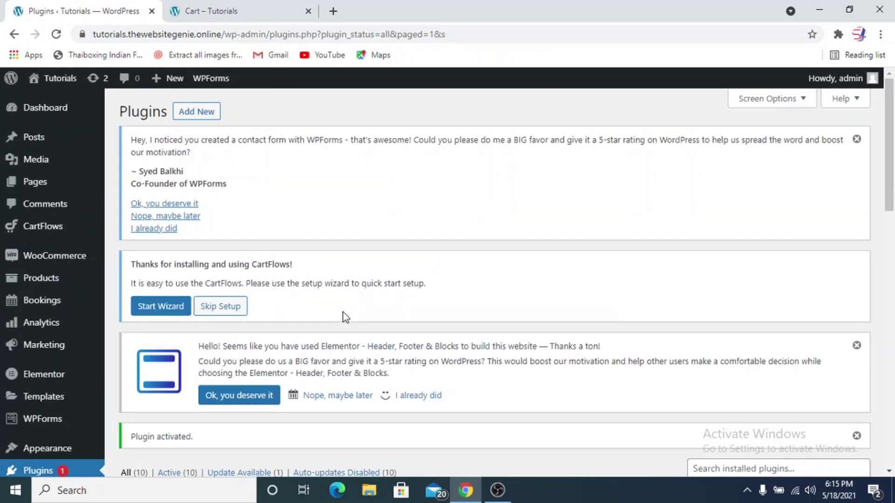
scroll(345, 317, "down", 6)
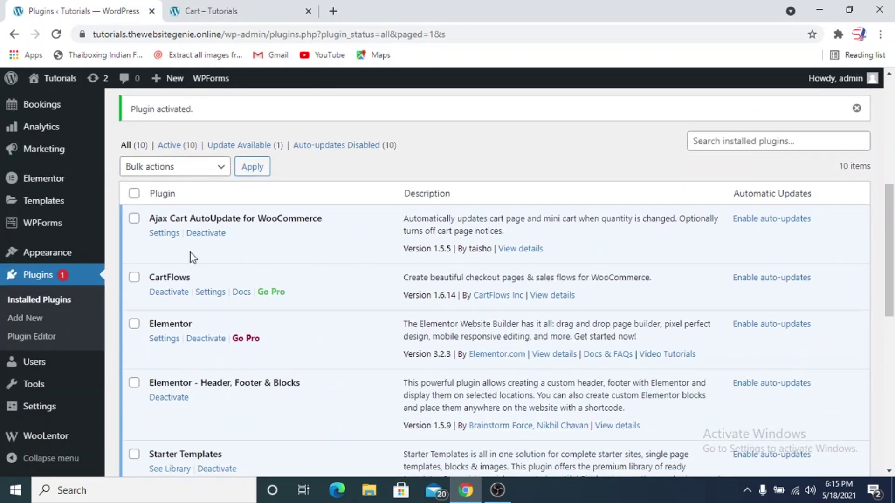
Save the Ajax Cart AutoUpdate settings with the 1000 ms update delay and return to the cart tab
left_click(165, 234)
left_click(240, 14)
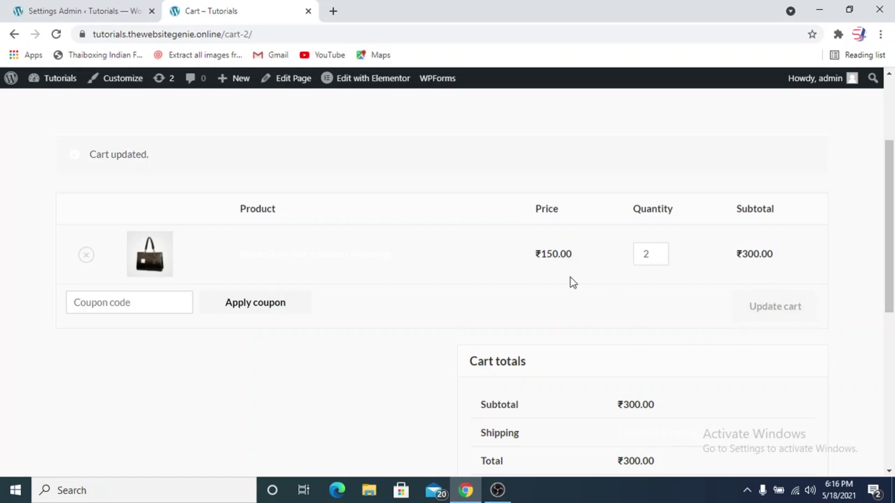
left_click(70, 10)
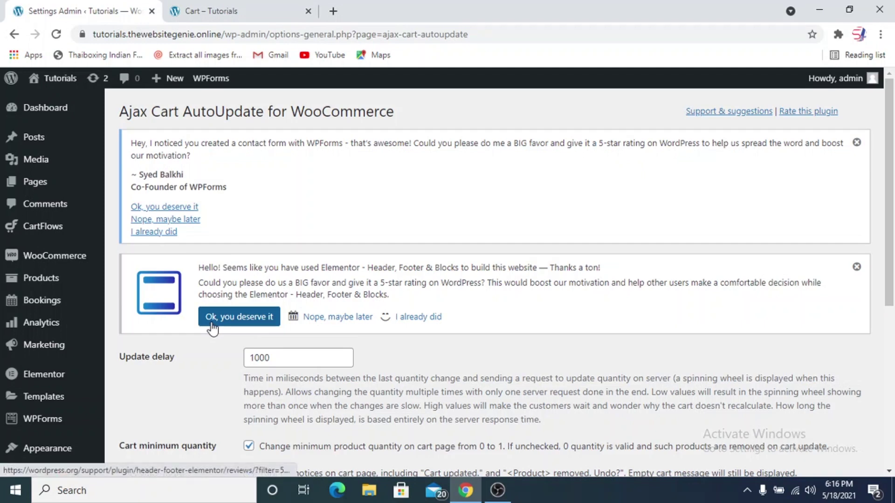
scroll(202, 357, "down", 2)
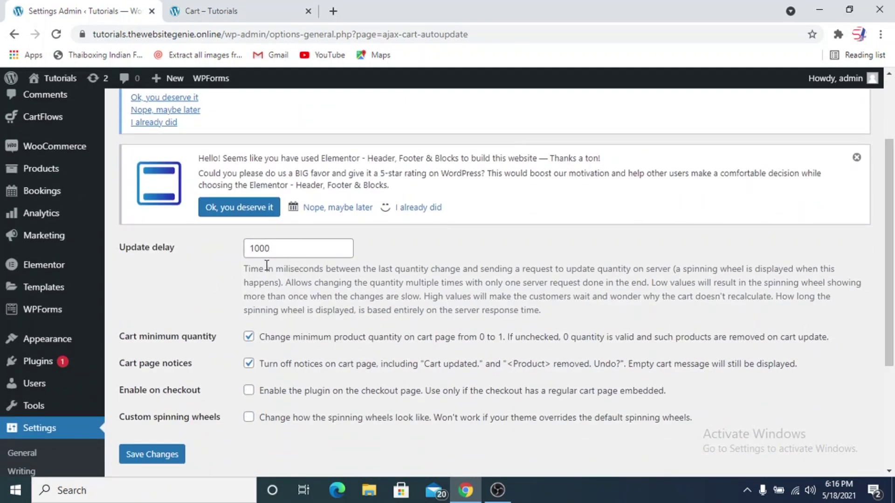
scroll(167, 315, "down", 2)
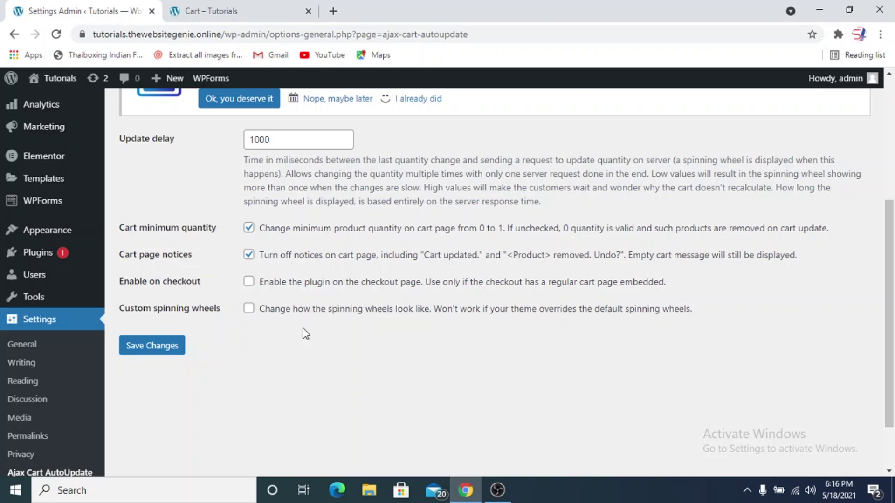
scroll(304, 328, "up", 5)
scroll(305, 328, "down", 5)
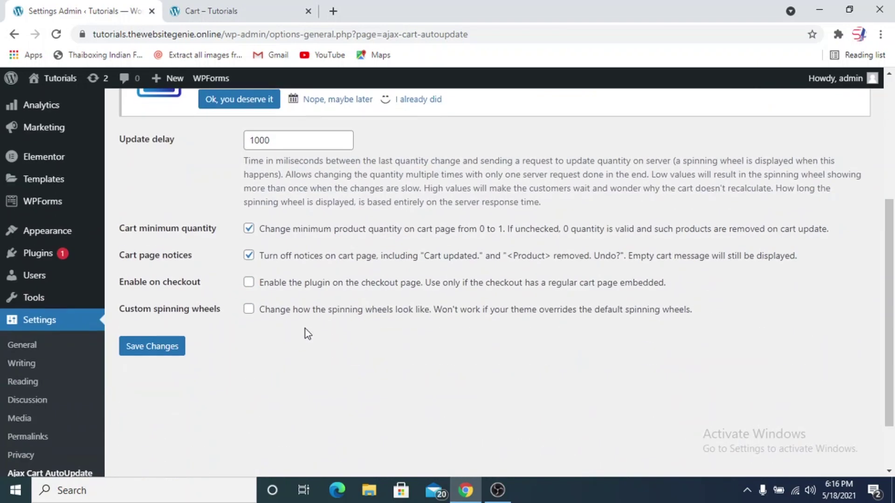
left_click(165, 353)
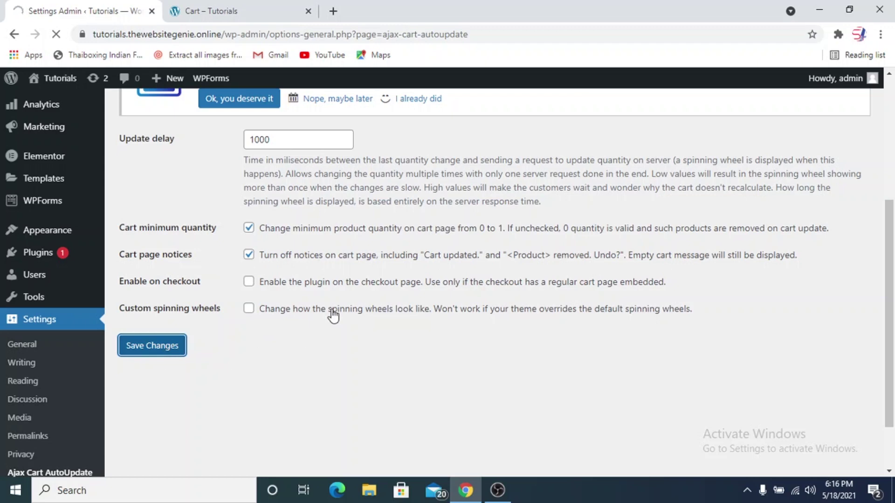
left_click(232, 3)
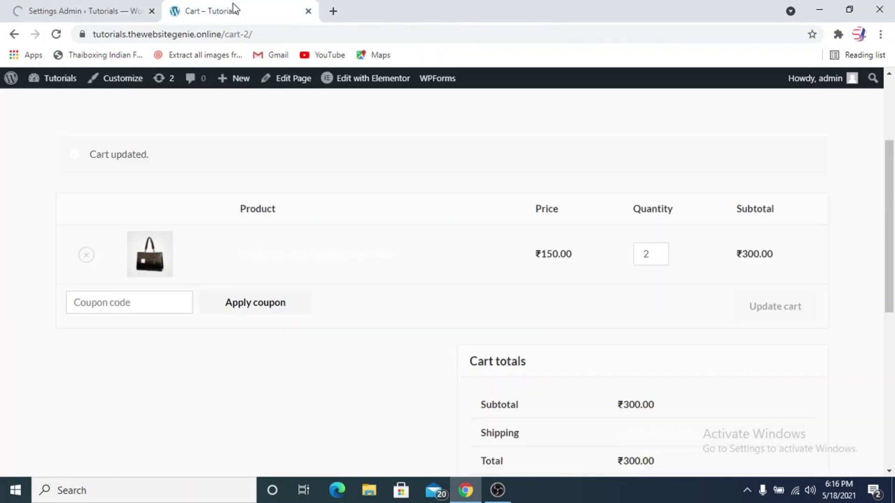
Reload the cart and raise the handbag to quantity 3, auto-updating the total to ₹450.00
left_click(56, 34)
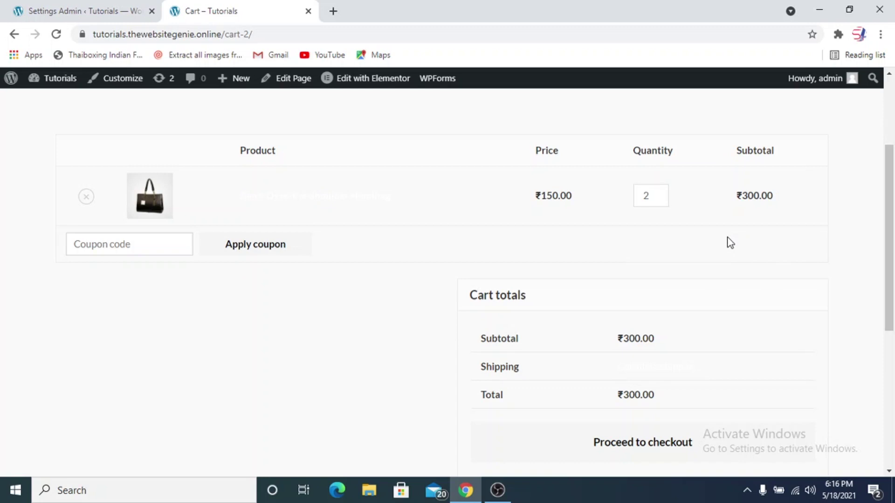
mouse_move(665, 198)
left_click(660, 193)
scroll(427, 261, "up", 3)
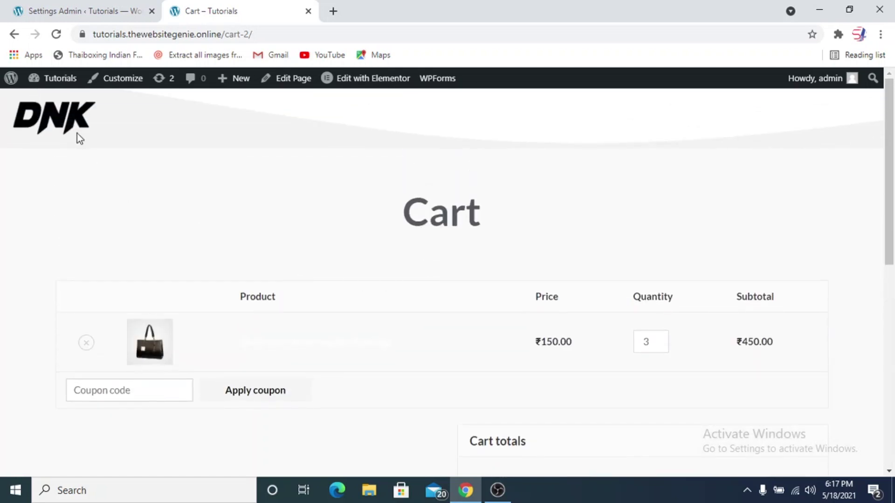
Add the Blue Tshirt (₹150.00) from the Men category to the cart and view the cart
mouse_move(583, 110)
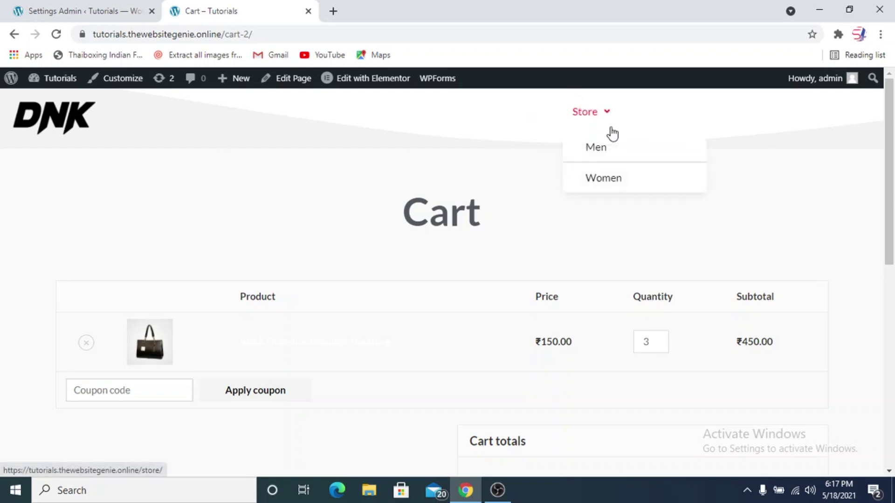
left_click(606, 157)
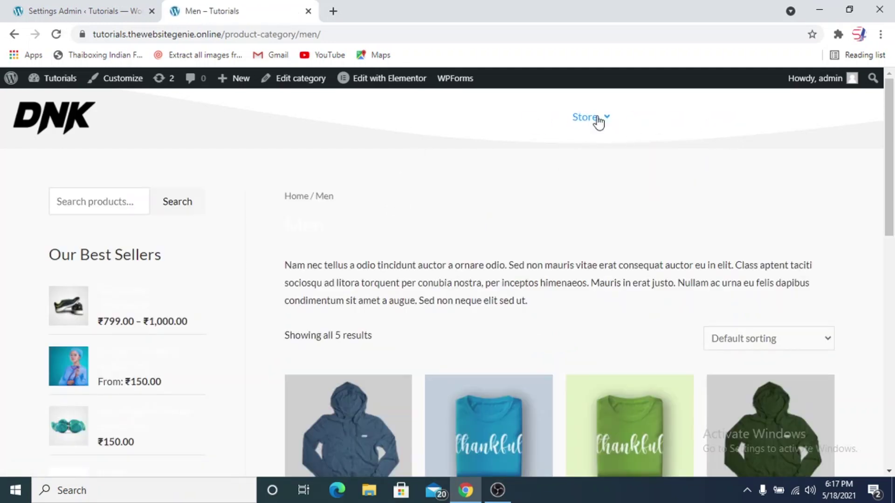
scroll(454, 252, "down", 2)
scroll(399, 273, "down", 4)
scroll(461, 296, "up", 2)
left_click(471, 235)
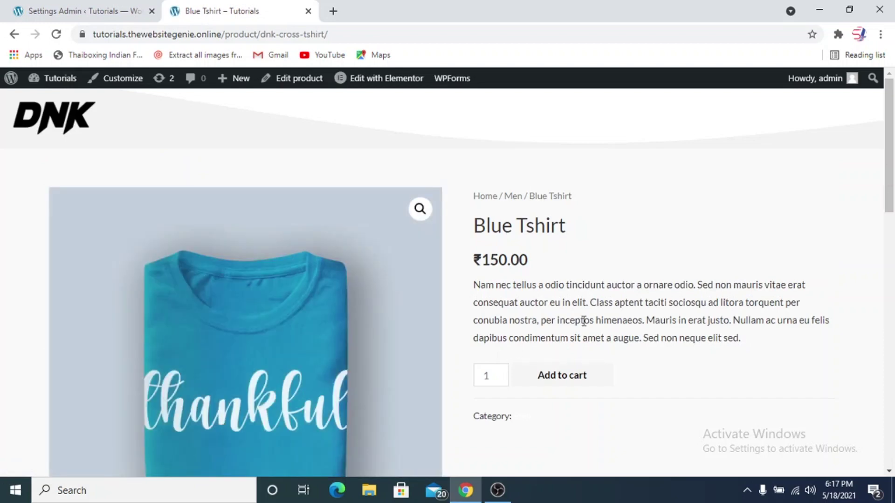
left_click(567, 377)
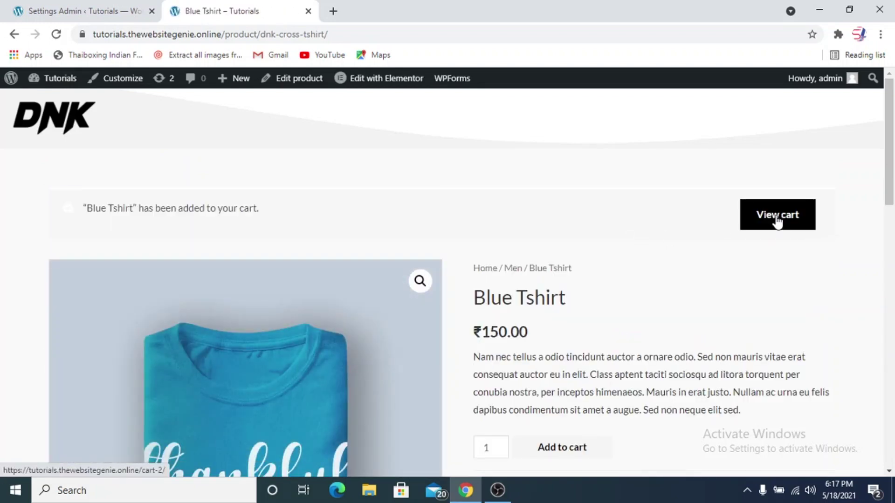
left_click(776, 215)
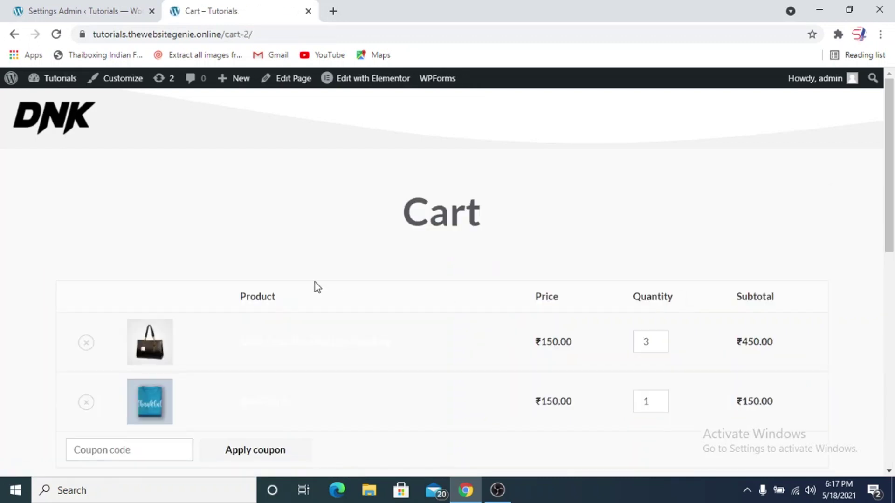
Raise the Blue Tshirt to quantity 2 and the handbag to 4, bringing the cart total to ₹900.00
scroll(463, 336, "down", 2)
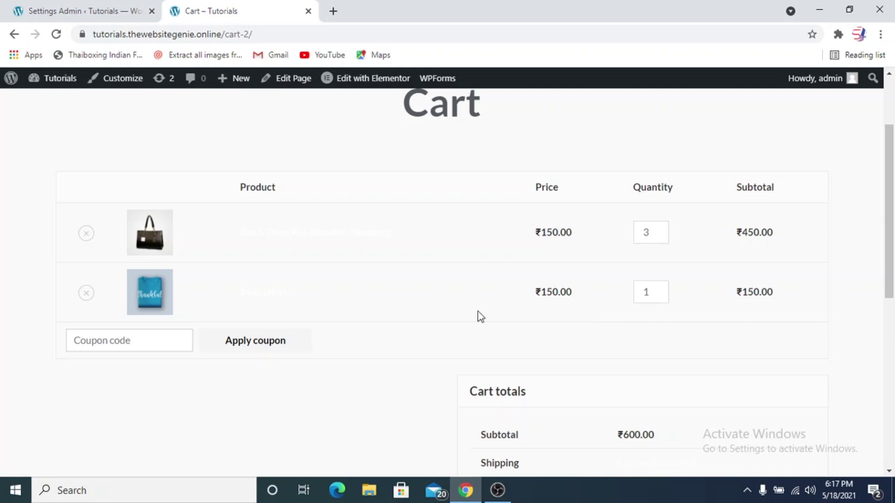
left_click(660, 291)
scroll(499, 355, "down", 5)
scroll(508, 348, "up", 2)
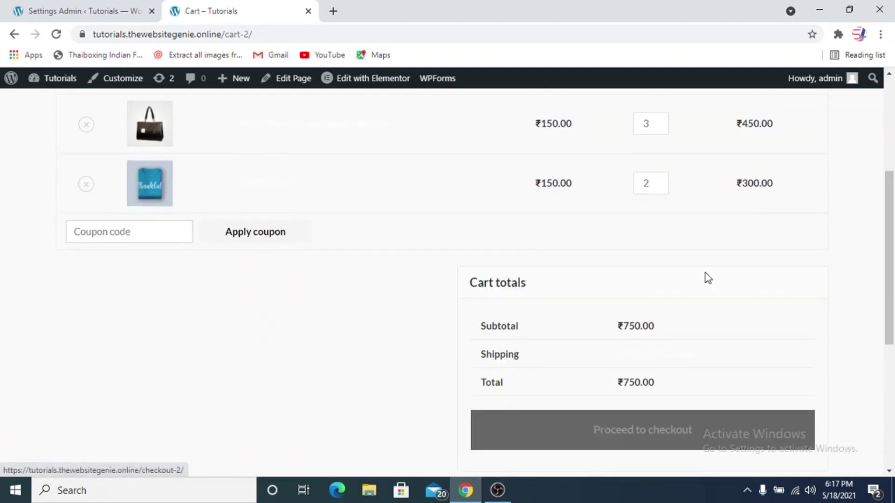
mouse_move(659, 125)
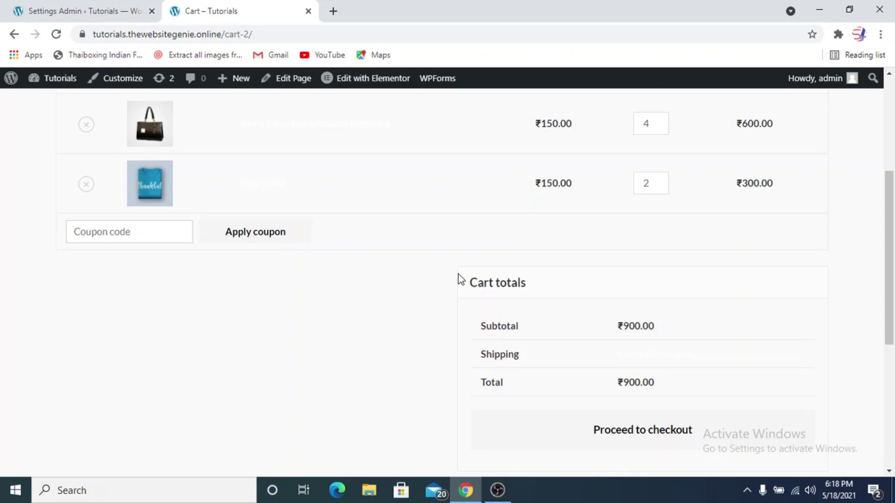
scroll(461, 279, "up", 5)
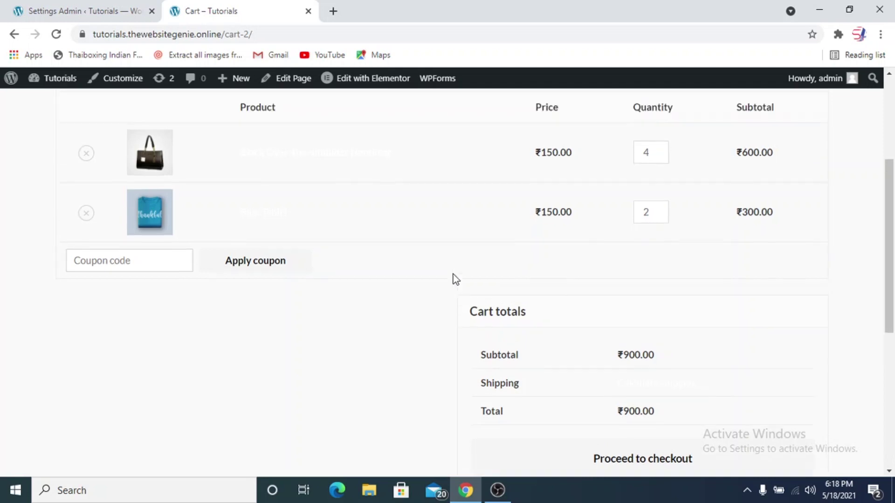
scroll(501, 383, "down", 1)
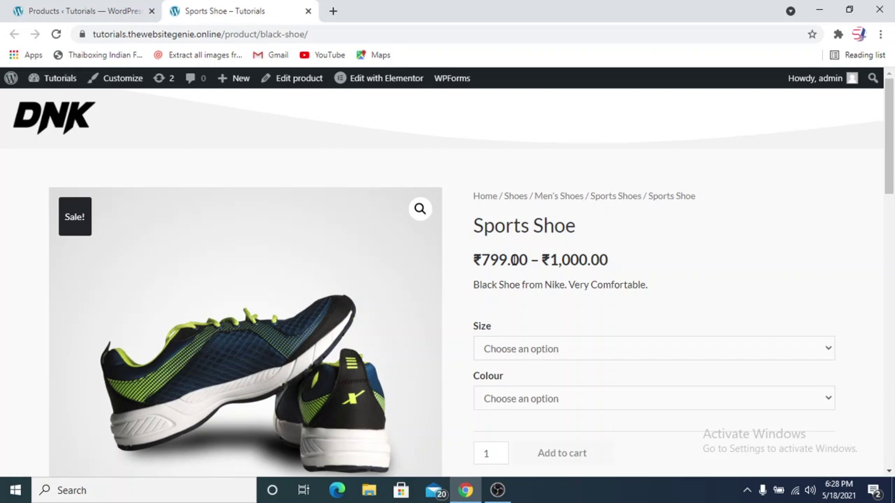
Switch the Sports Shoe page to a mobile device view via Inspect in DevTools
right_click(456, 168)
left_click(486, 344)
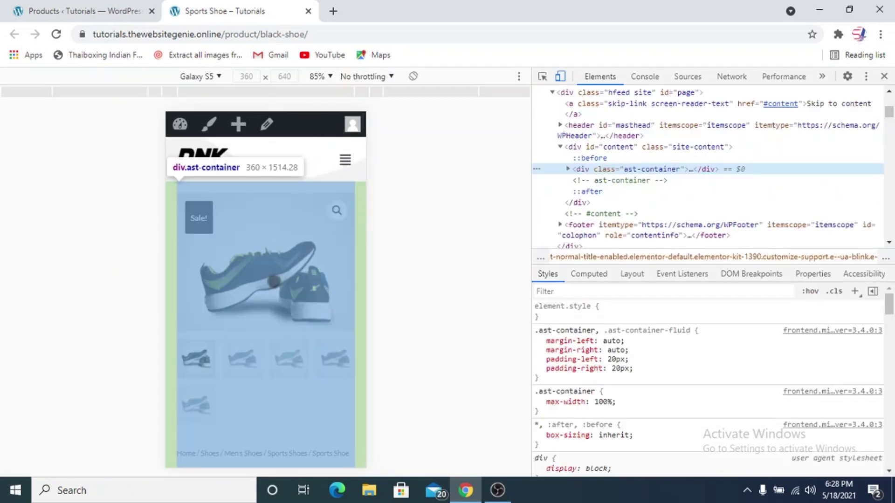
scroll(269, 284, "down", 2)
scroll(271, 287, "down", 4)
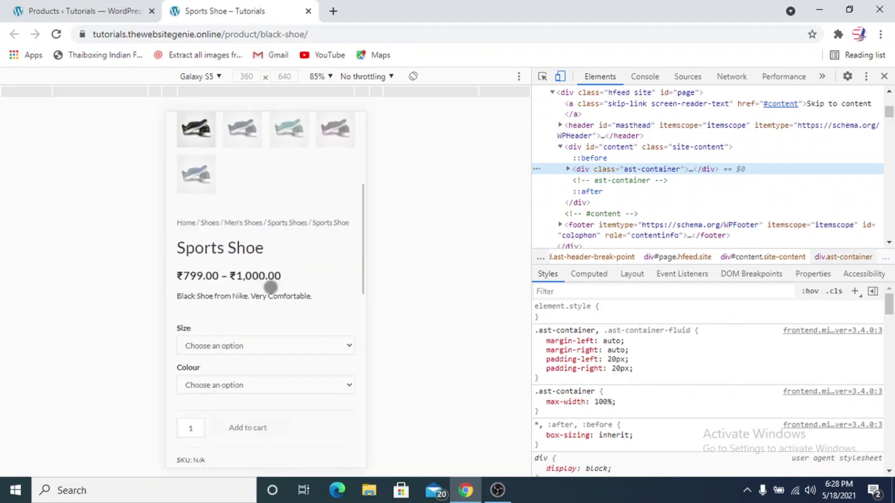
Add the Sports Shoe in size 7, Black, at ₹1,000.00 to the cart
left_click(260, 297)
left_click(242, 335)
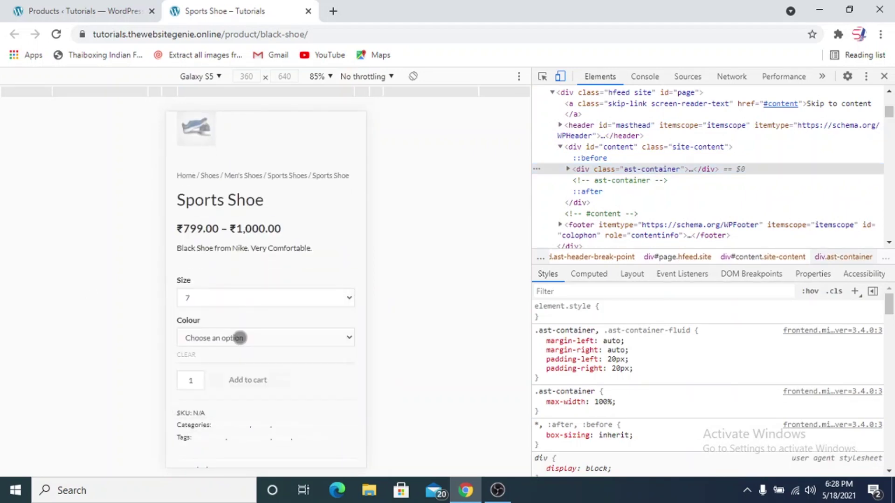
left_click(235, 338)
left_click(230, 381)
scroll(239, 335, "down", 2)
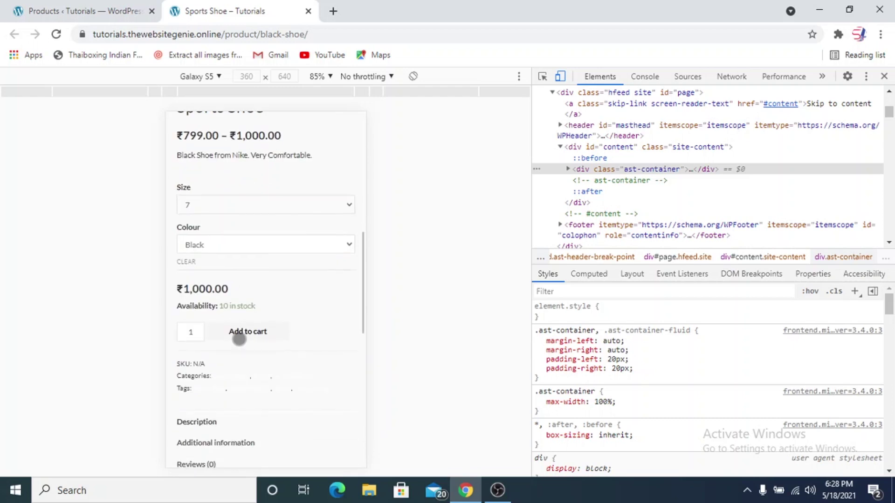
left_click(243, 333)
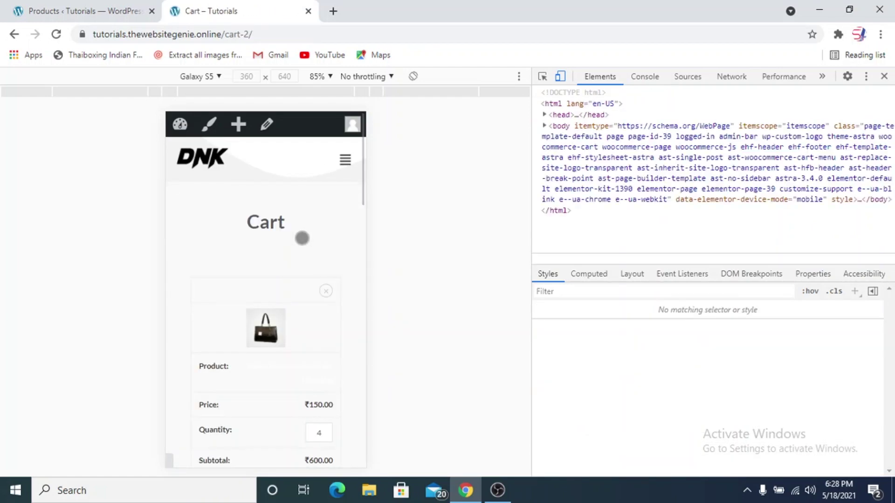
scroll(302, 238, "down", 6)
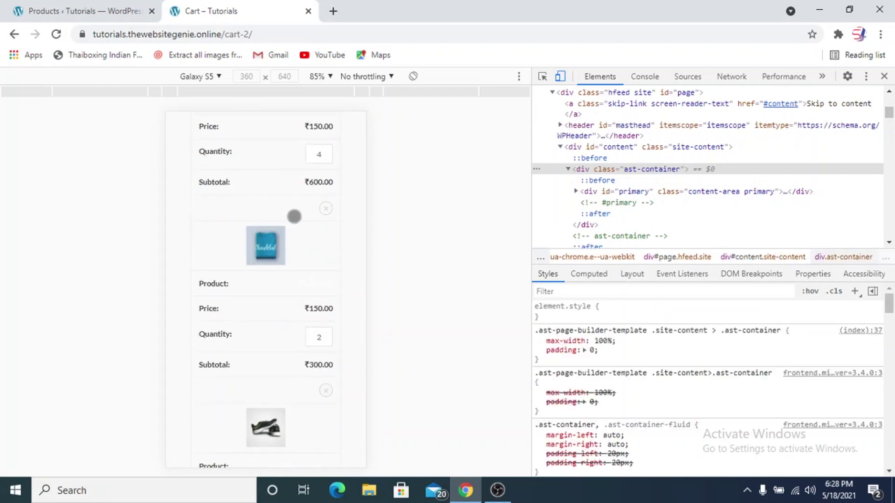
scroll(298, 204, "down", 4)
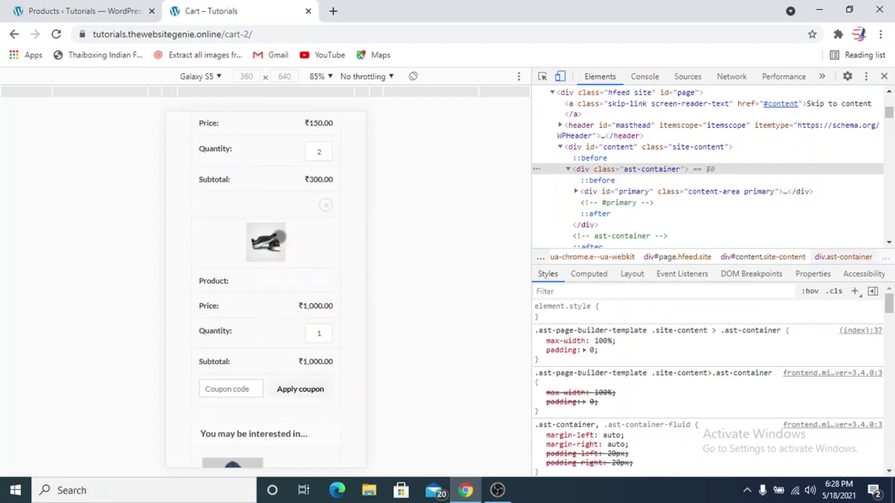
scroll(280, 236, "down", 2)
scroll(250, 261, "up", 4)
scroll(289, 231, "up", 2)
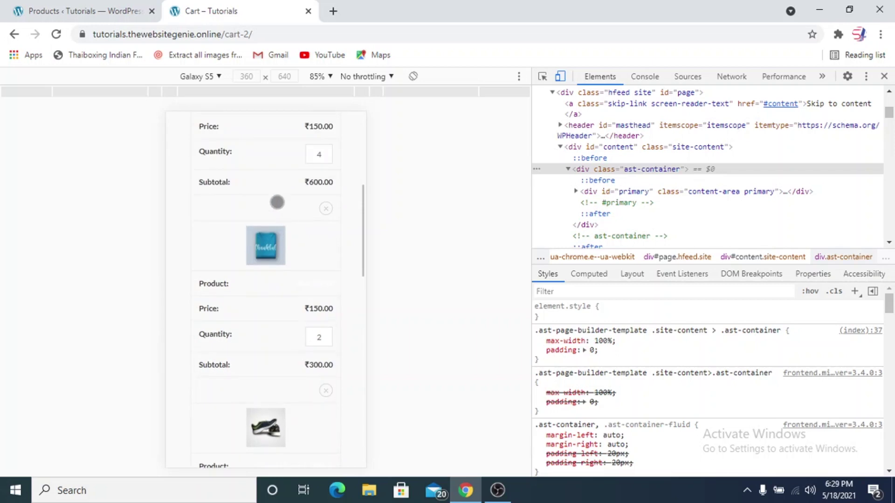
scroll(279, 221, "up", 3)
scroll(240, 298, "down", 8)
scroll(241, 299, "down", 4)
scroll(277, 285, "up", 7)
scroll(279, 285, "up", 1)
scroll(304, 348, "down", 6)
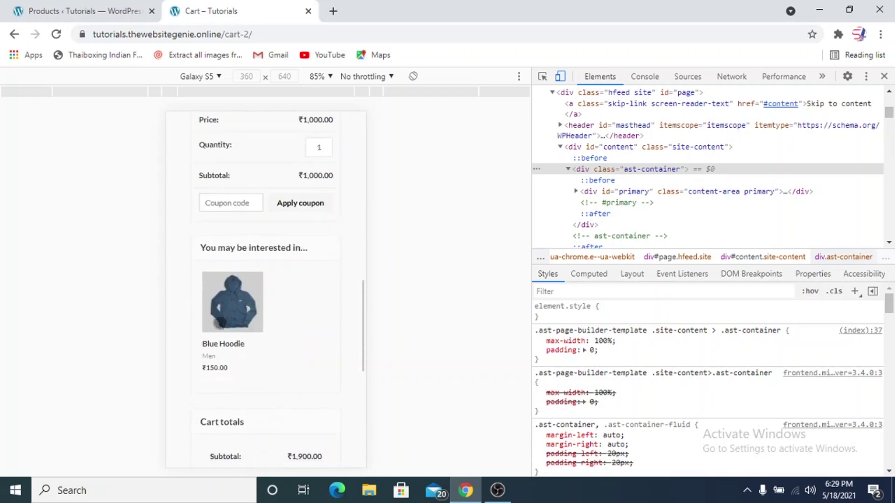
scroll(261, 248, "up", 2)
scroll(300, 281, "up", 2)
scroll(285, 275, "down", 6)
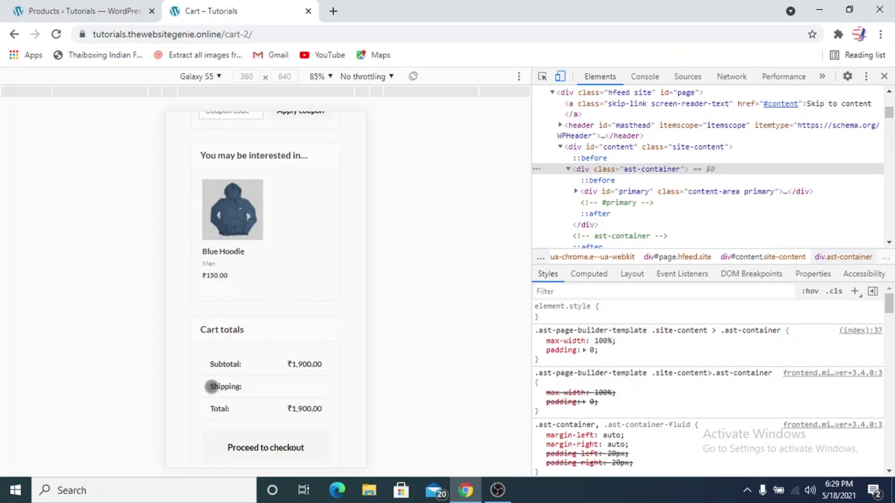
scroll(284, 326, "down", 4)
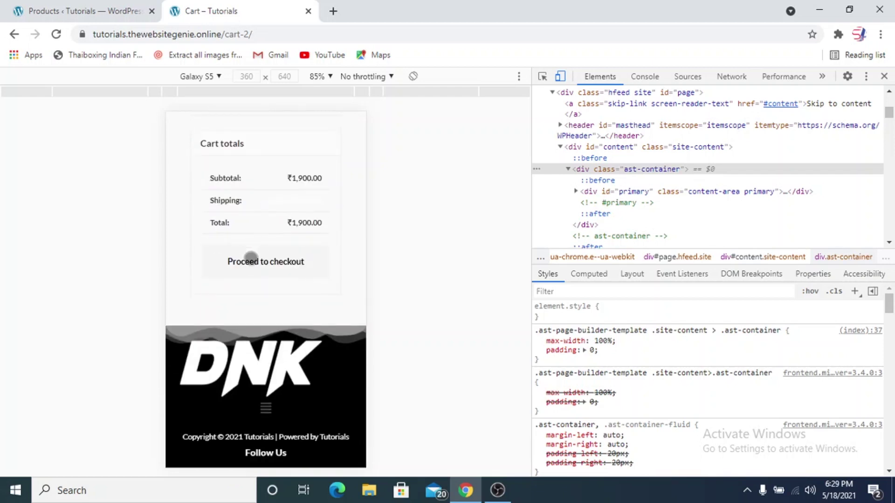
scroll(289, 277, "up", 12)
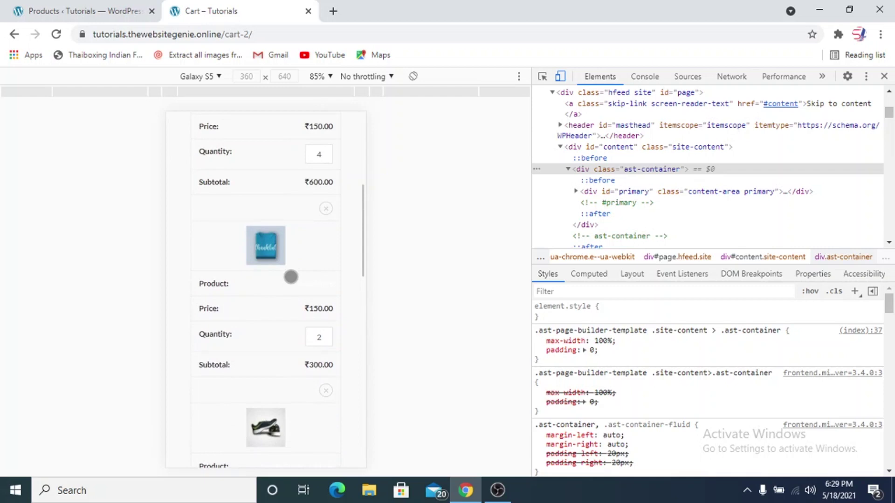
scroll(285, 337, "down", 2)
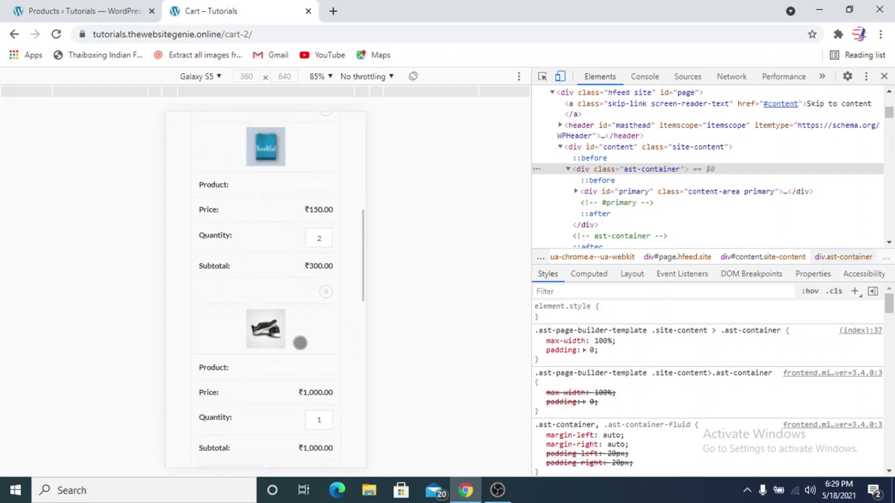
scroll(280, 296, "down", 4)
scroll(268, 278, "up", 5)
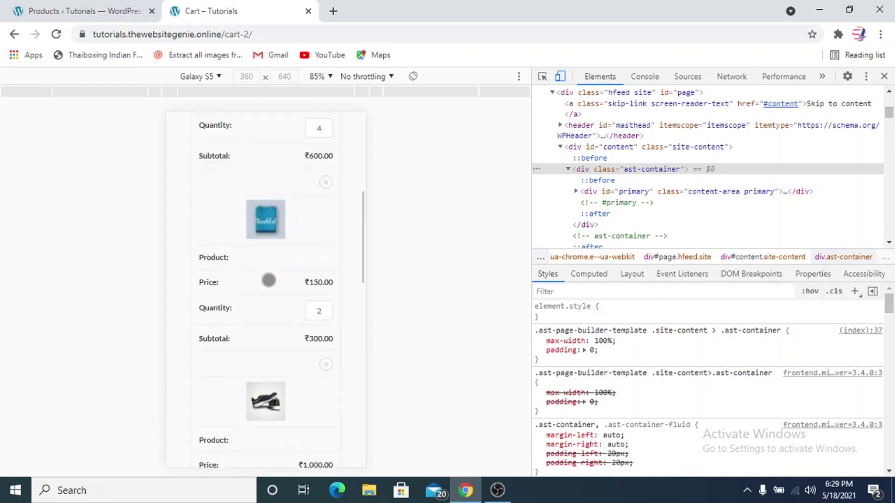
scroll(268, 279, "up", 5)
scroll(290, 335, "down", 2)
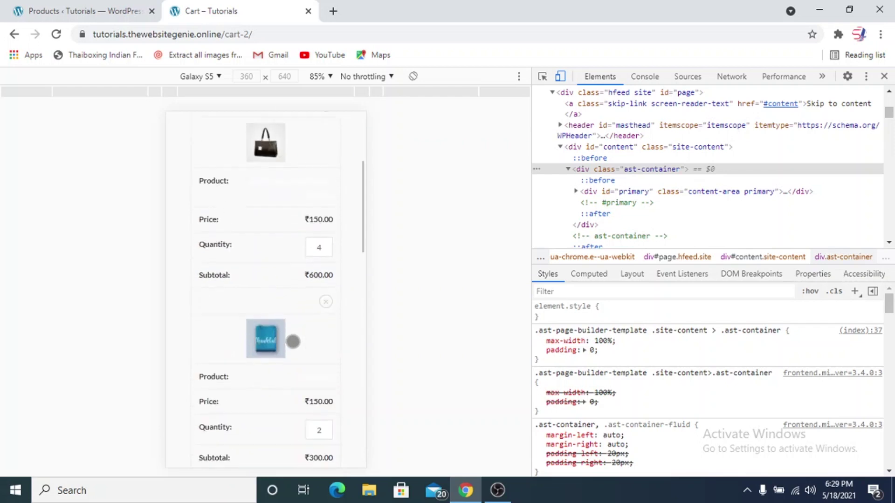
left_click(325, 250)
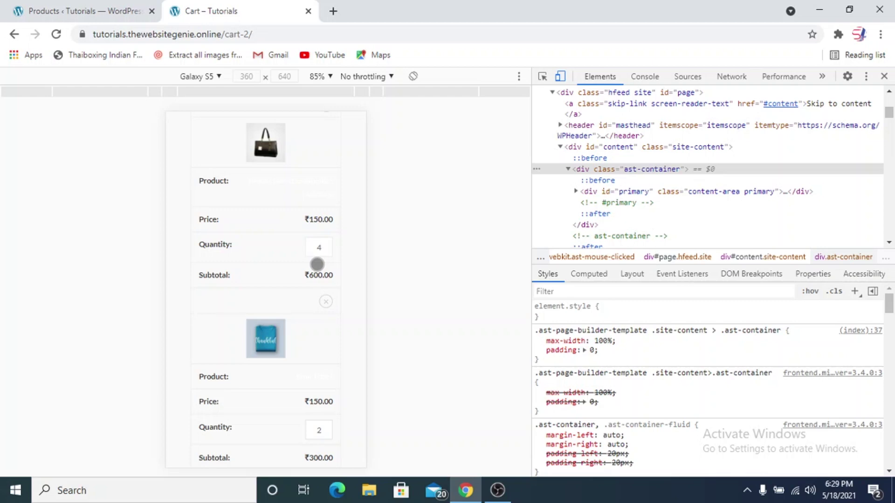
Raise the handbag's quantity to 5 in the mobile cart, updating it to ₹750.00
key("Up")
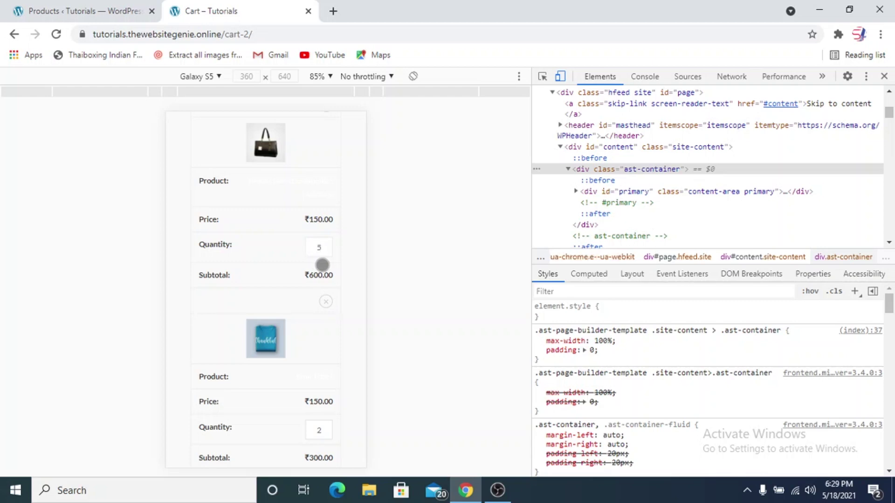
left_click(346, 296)
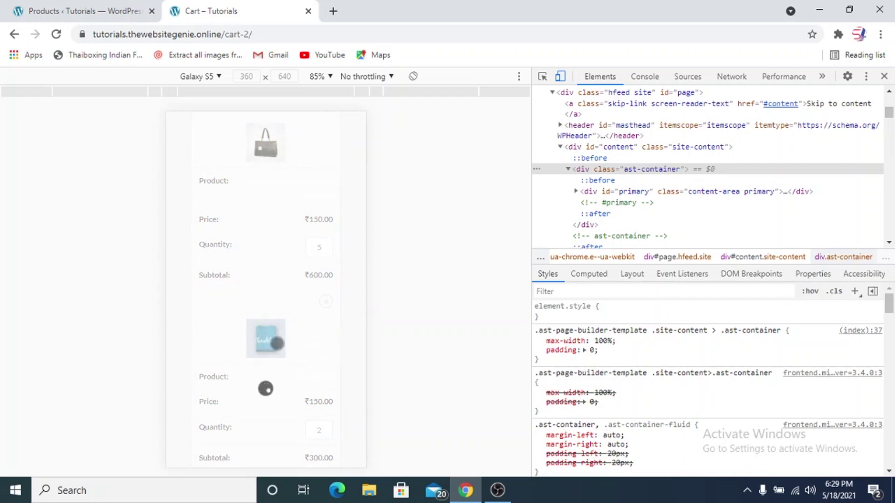
scroll(289, 355, "down", 5)
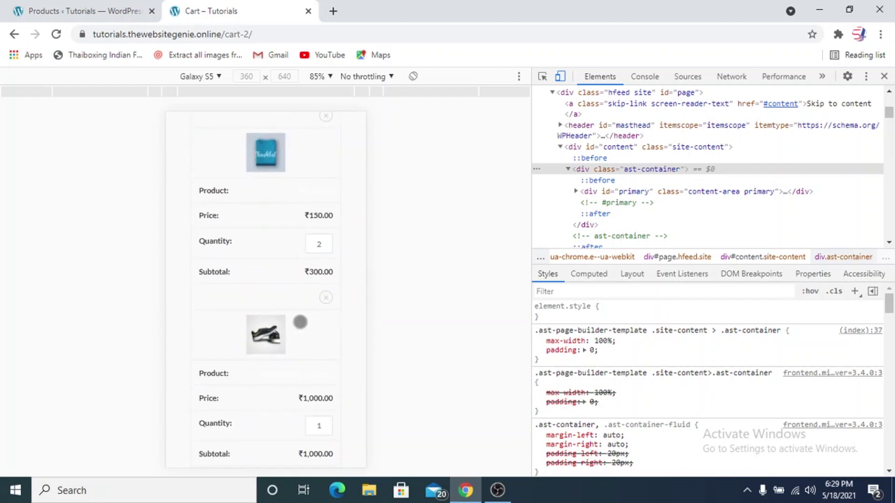
scroll(300, 322, "down", 2)
scroll(283, 359, "down", 2)
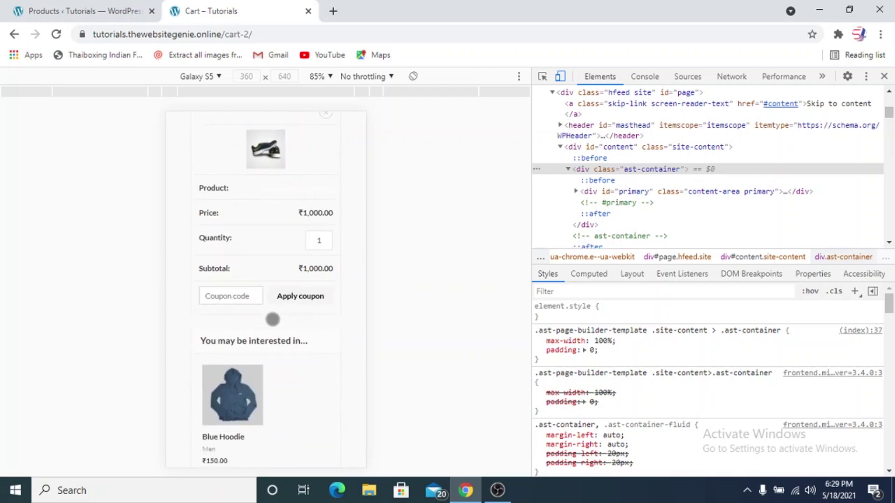
scroll(313, 329, "up", 4)
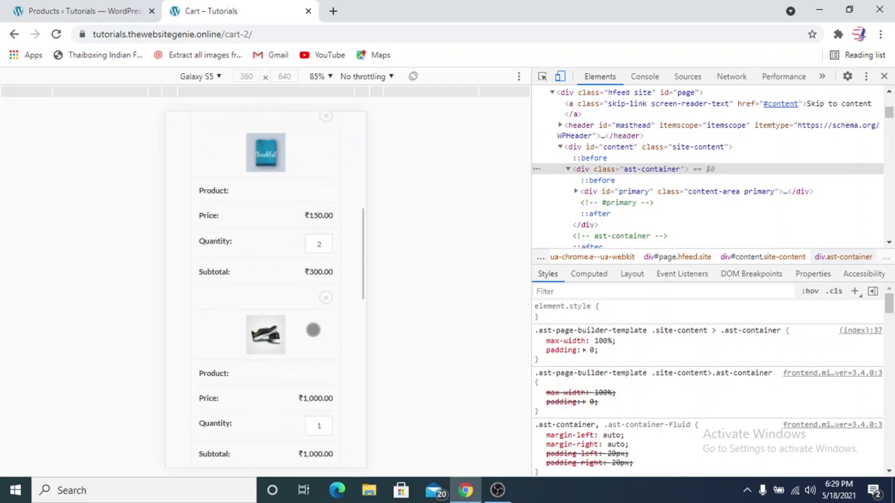
scroll(313, 330, "down", 2)
Set the Sports Shoe quantity to 2 (₹2,000.00) and check the ₹3,050.00 cart total
key("BackSpace")
type("2")
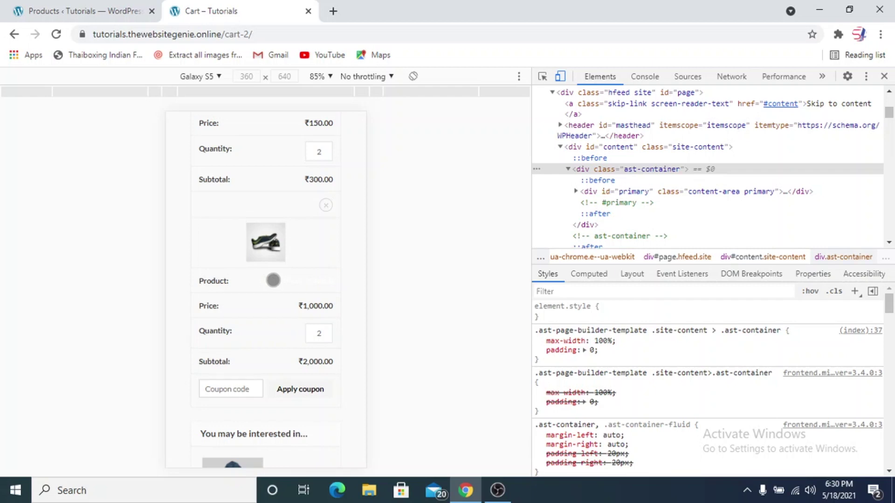
scroll(274, 280, "down", 4)
scroll(336, 250, "down", 2)
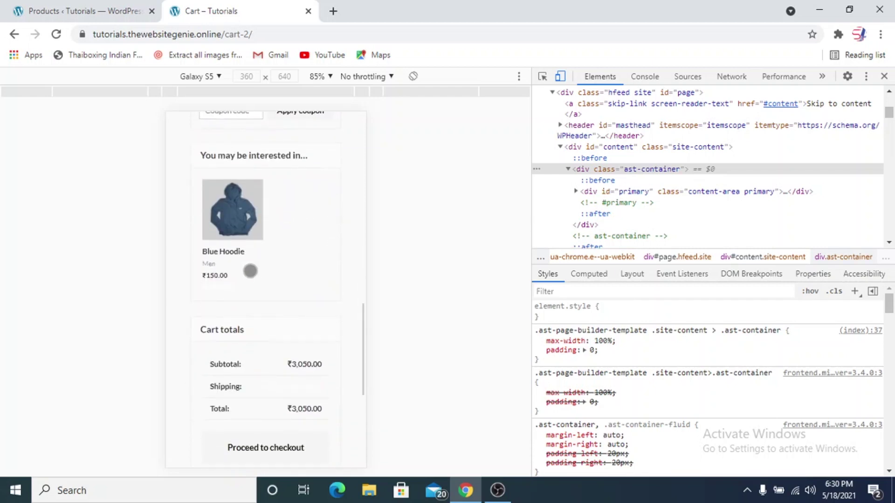
scroll(233, 226, "down", 2)
scroll(263, 282, "up", 2)
scroll(262, 282, "up", 10)
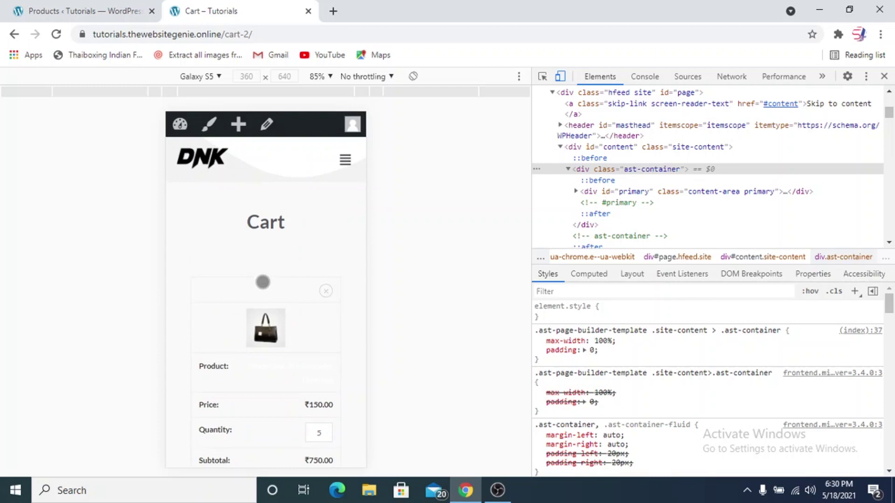
Close the mobile device preview and browse to the store's Men category, showing 5 results
left_click(885, 77)
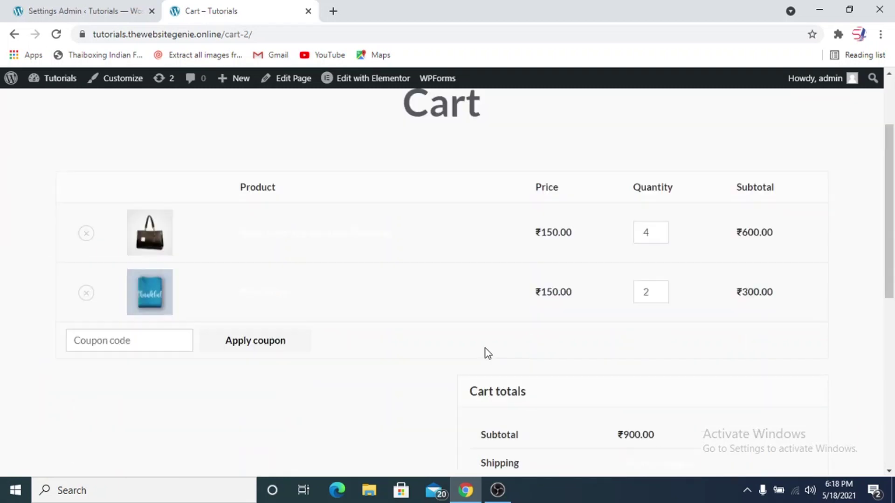
scroll(485, 349, "up", 3)
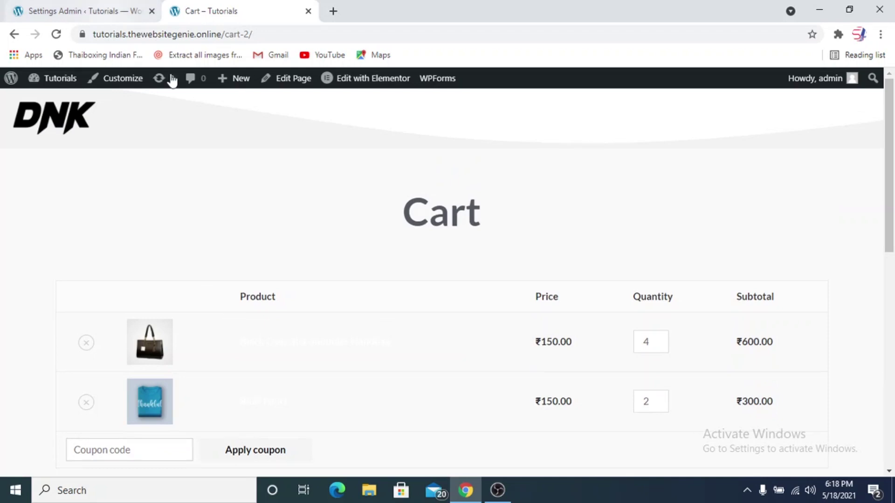
left_click(592, 142)
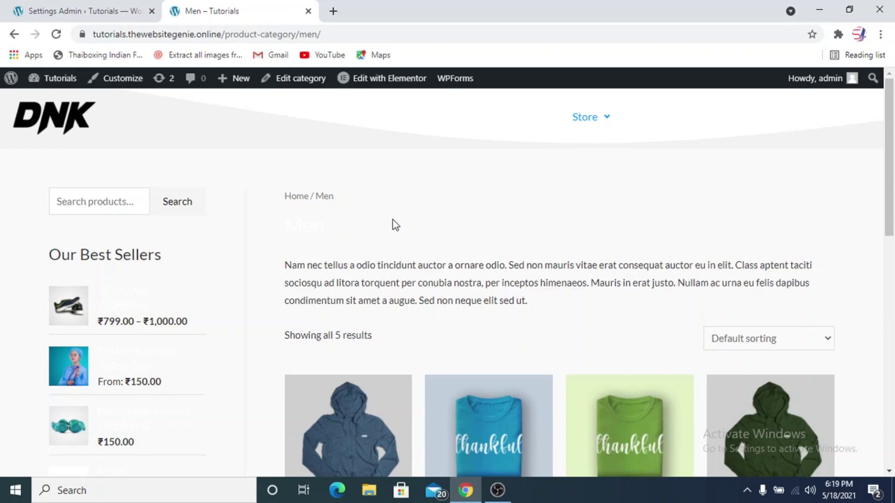
Open the Sports Shoe product page from the Our Best Sellers section
scroll(395, 225, "down", 5)
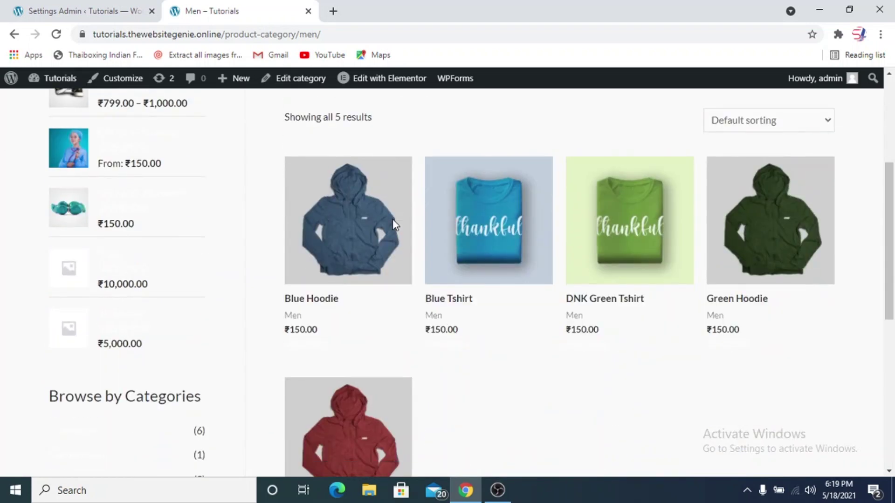
scroll(225, 312, "up", 3)
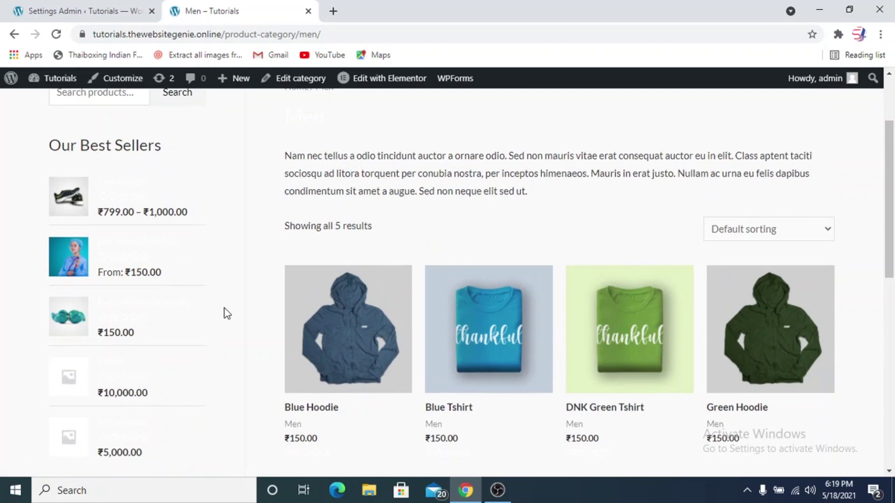
left_click(135, 181)
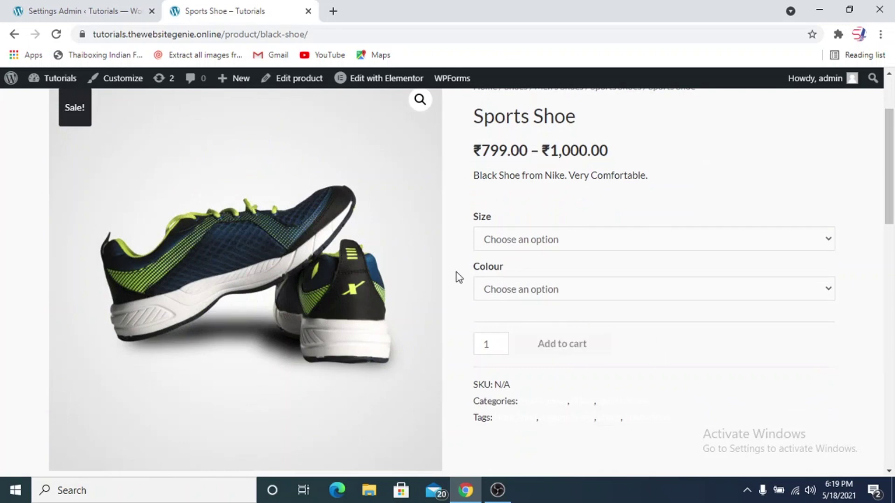
Choose size 7 and colour Blue, revealing the ₹899.00 sale price with 10 in stock
left_click(645, 239)
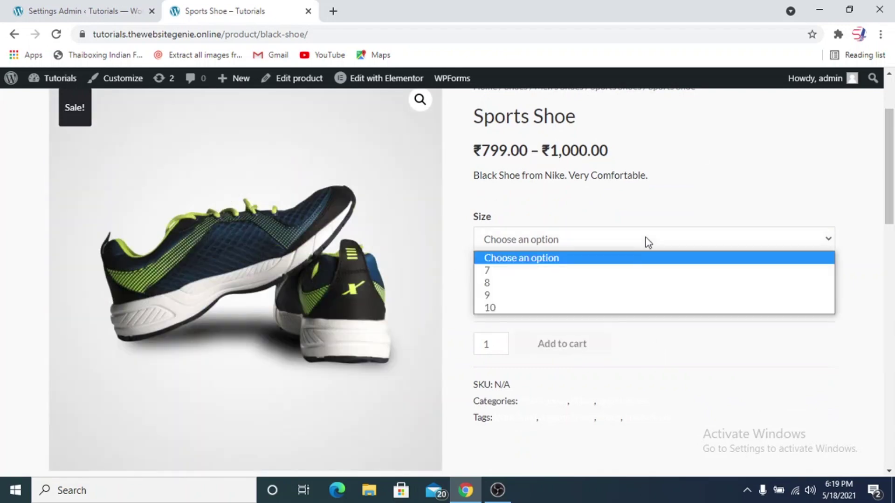
left_click(608, 274)
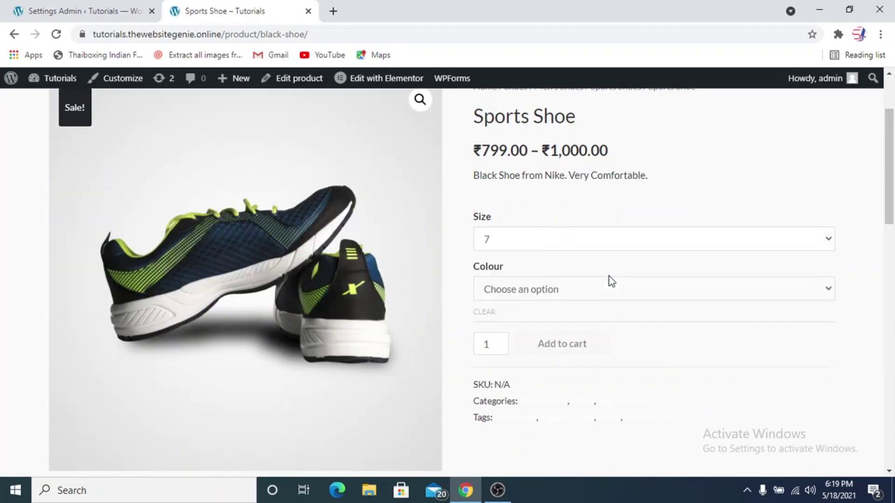
left_click(599, 293)
left_click(585, 339)
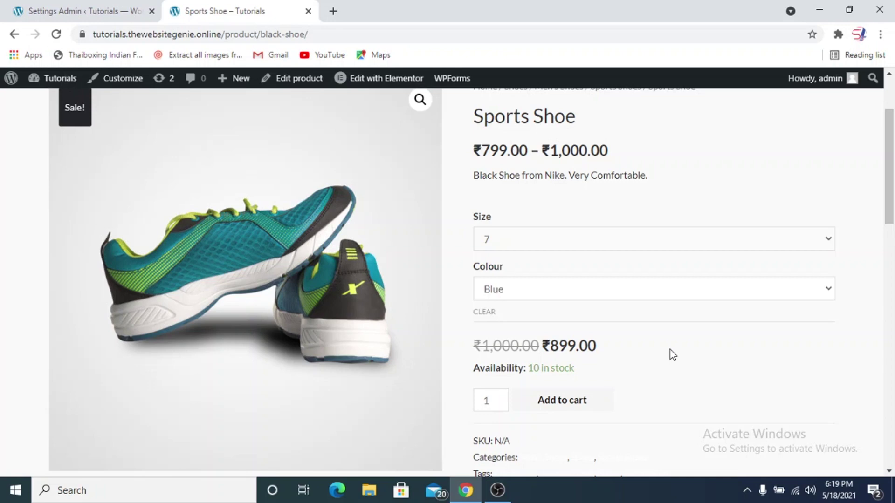
scroll(670, 350, "up", 2)
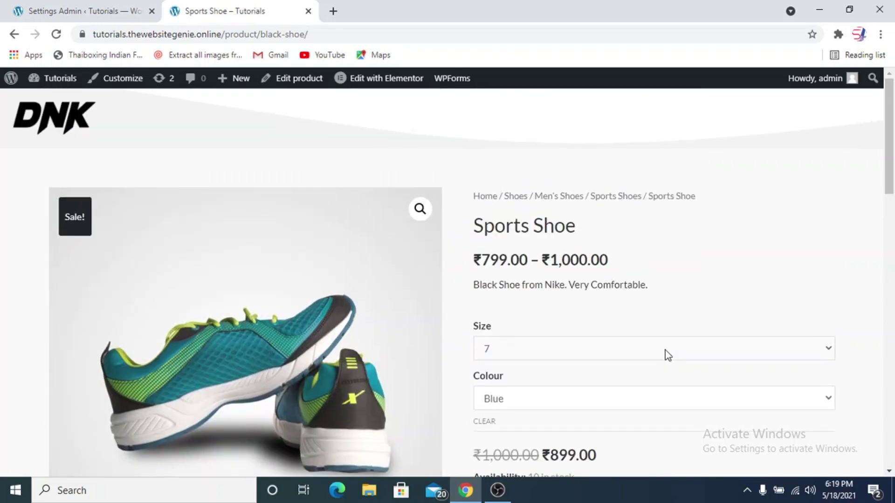